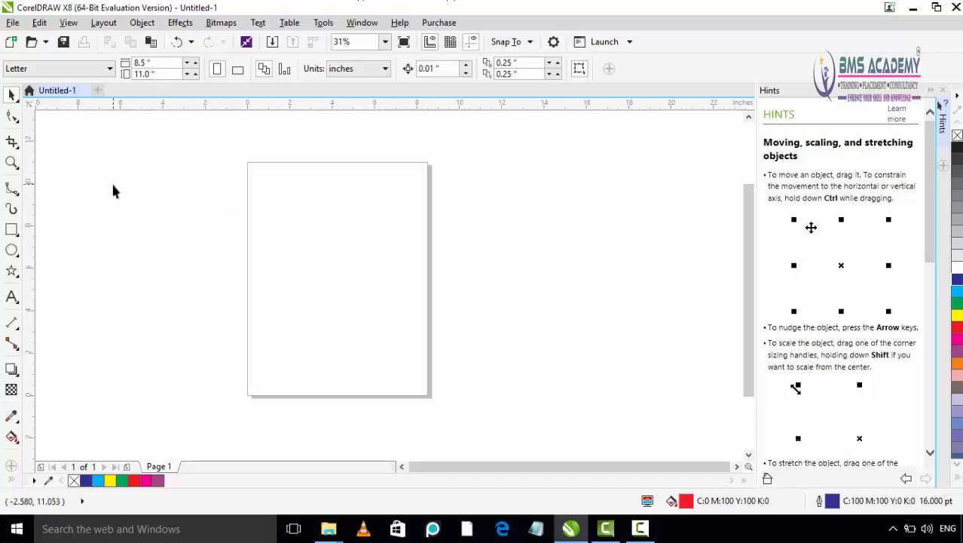
Draw a closed B-spline shape with a wavy upper edge across the page's middle, about 7.3 in wide and 4.1 in high
click(18, 195)
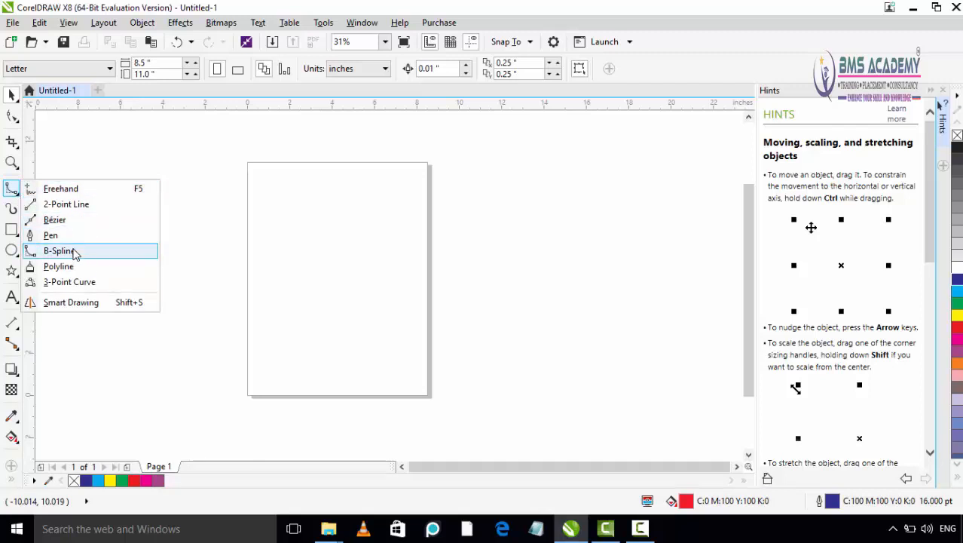
click(60, 250)
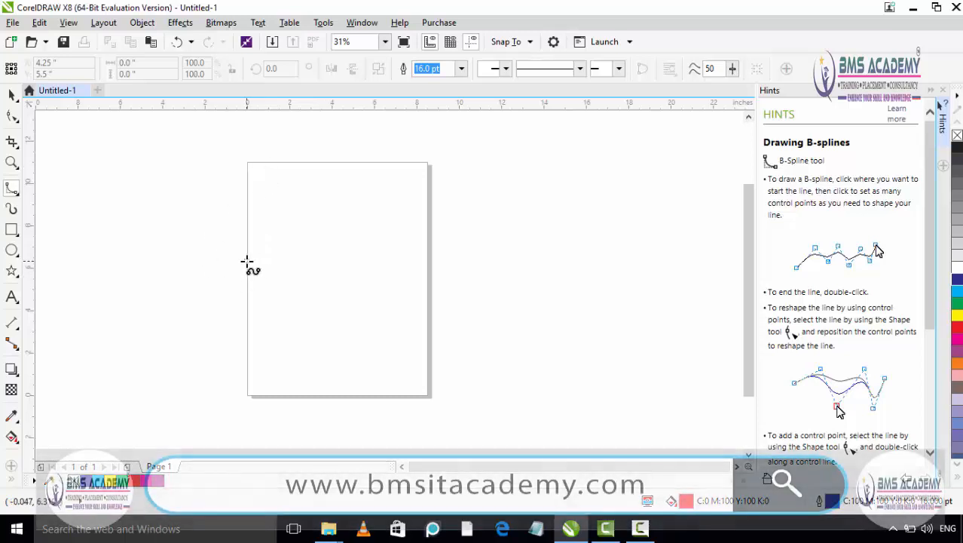
click(246, 260)
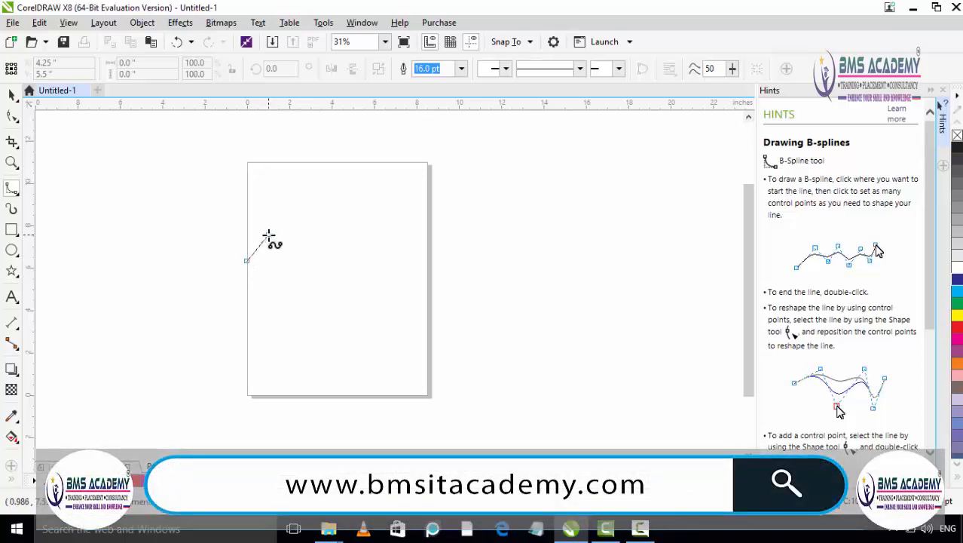
click(269, 235)
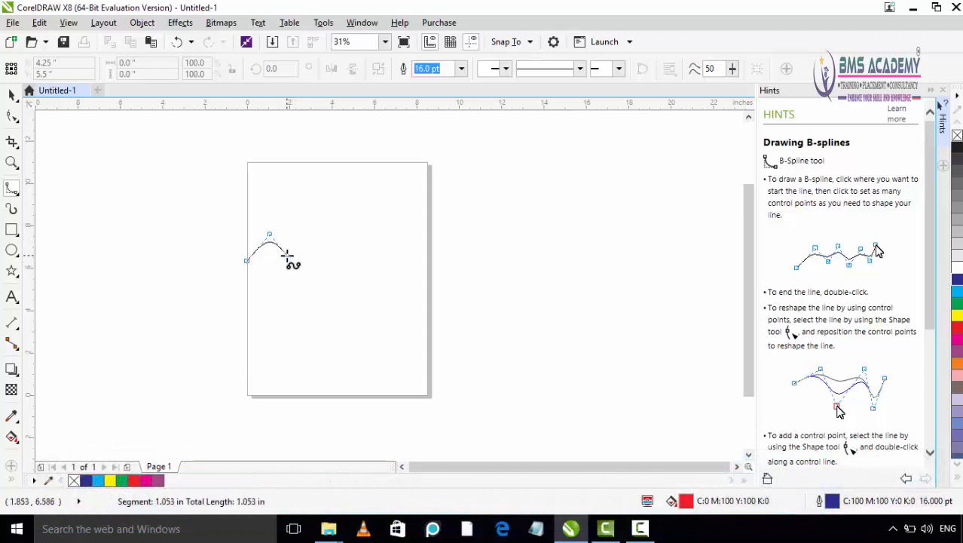
click(287, 255)
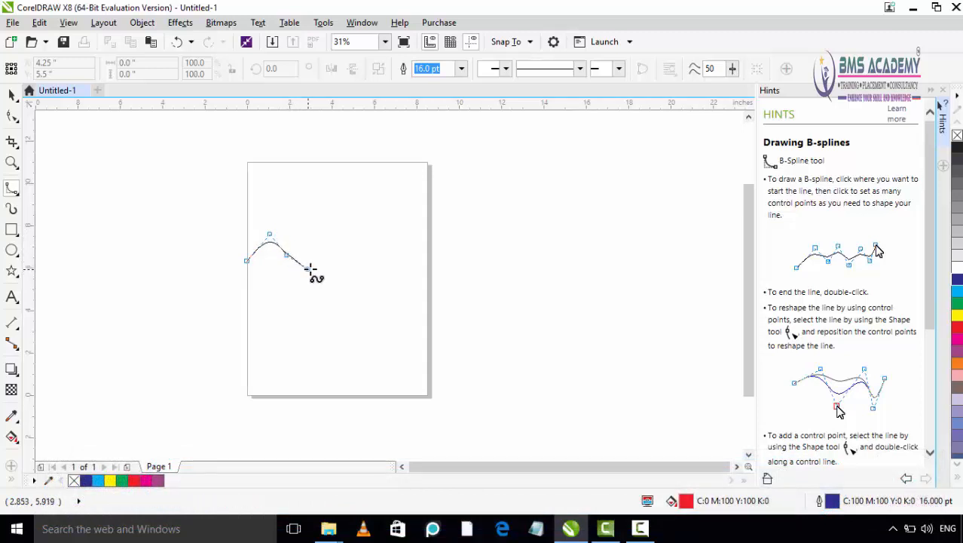
click(308, 268)
click(339, 233)
click(357, 248)
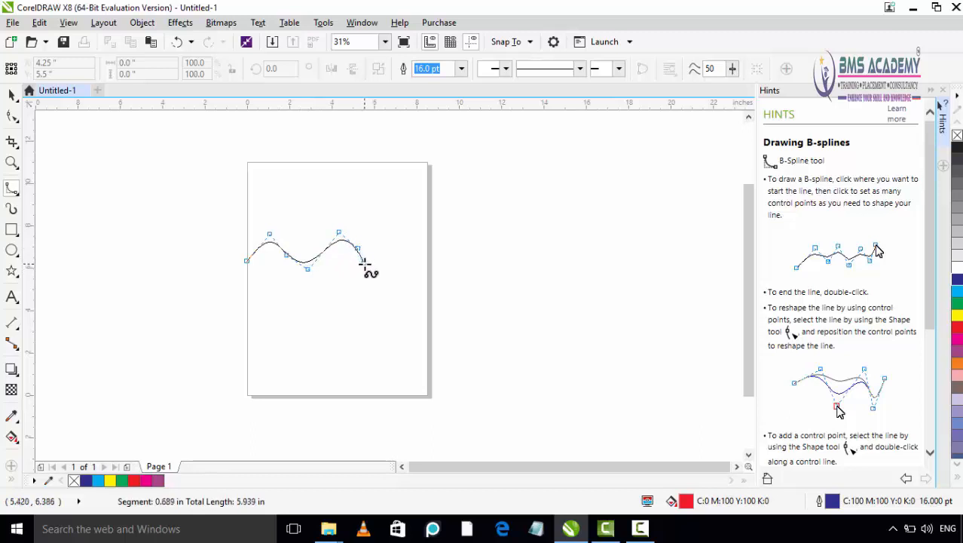
click(364, 263)
click(395, 248)
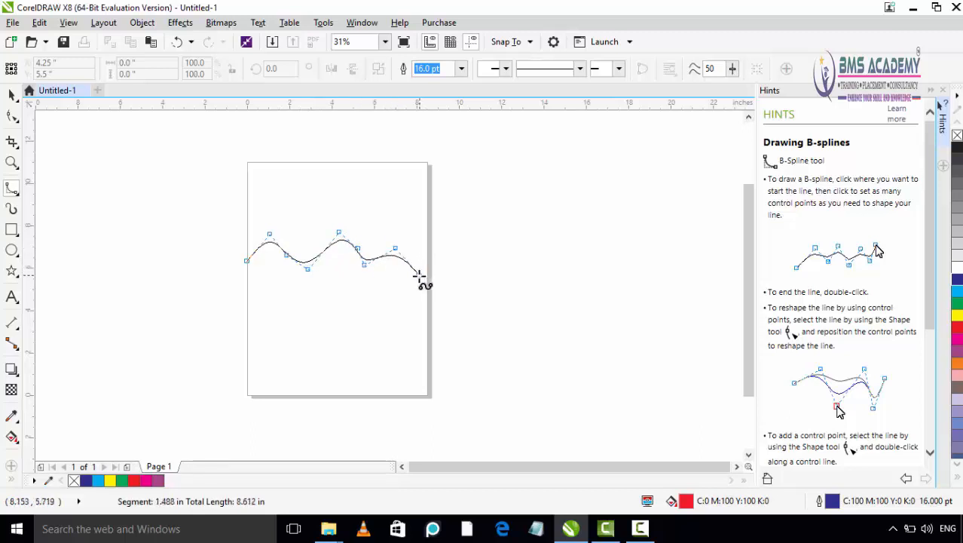
click(419, 277)
click(407, 305)
click(385, 327)
click(340, 325)
click(324, 331)
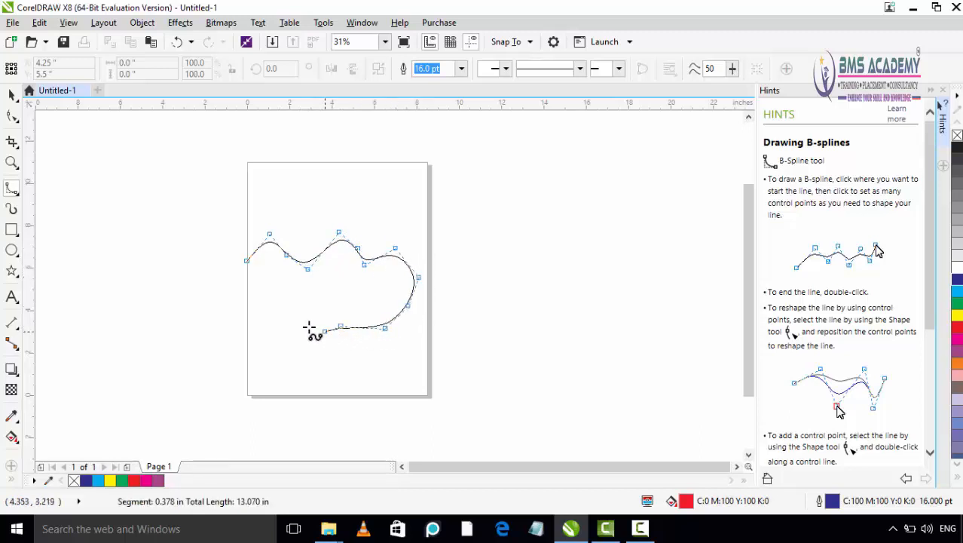
click(247, 261)
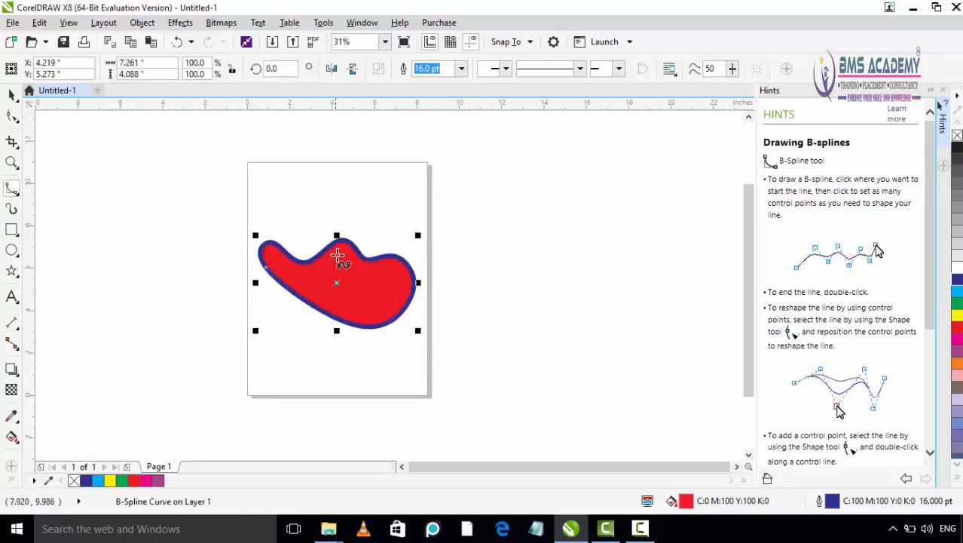
Delete three control points from the right half of the B-spline's upper edge using the Shape tool: two peaks and the dip between them
scroll(389, 267, up, 3)
scroll(394, 268, down, 3)
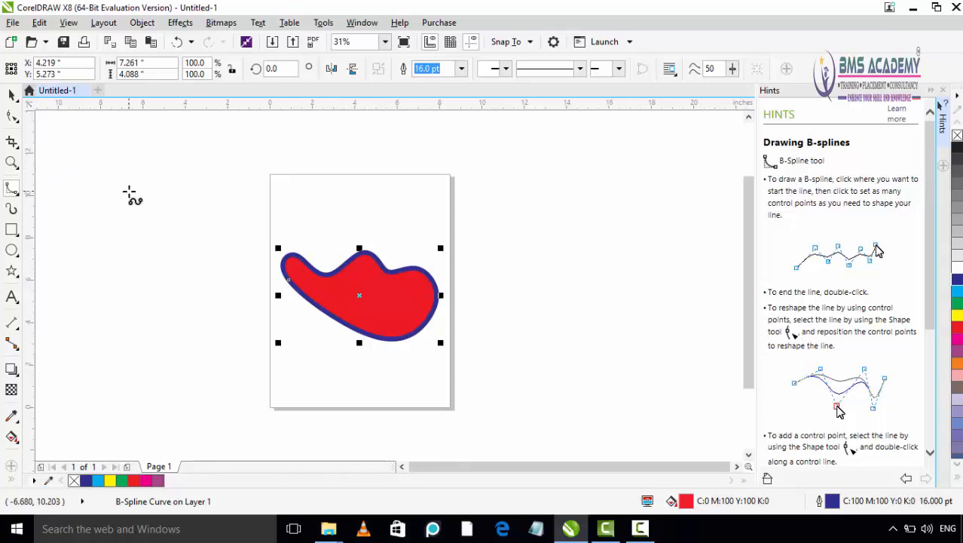
scroll(335, 260, up, 2)
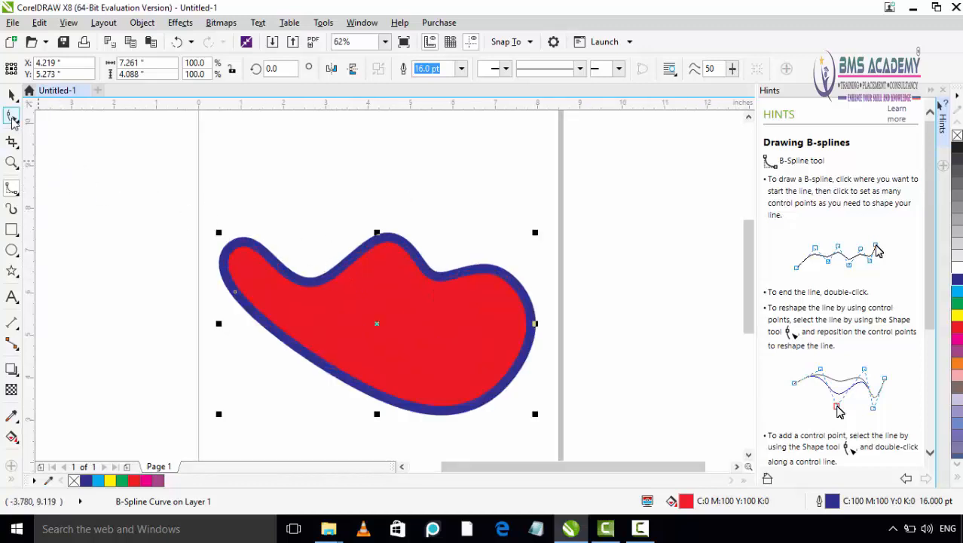
click(12, 118)
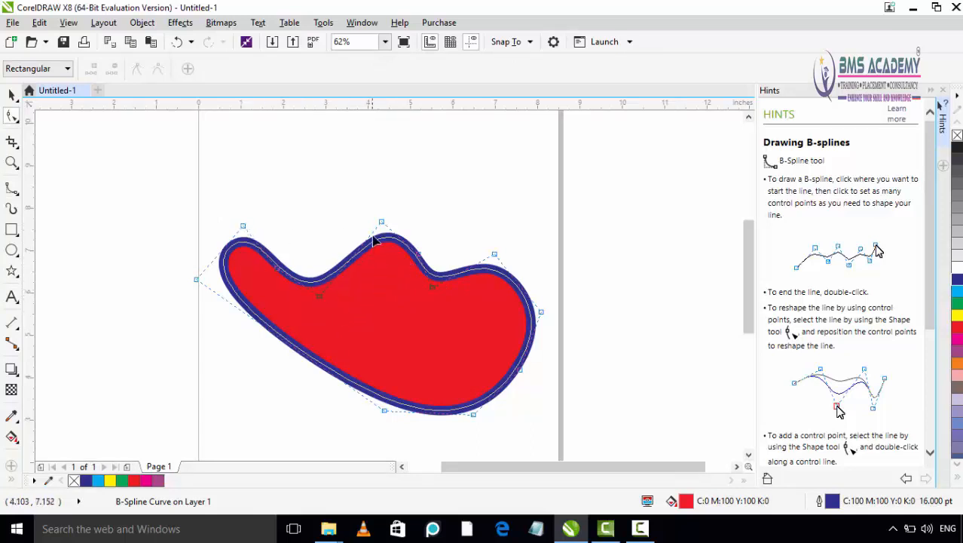
click(495, 255)
key(Delete)
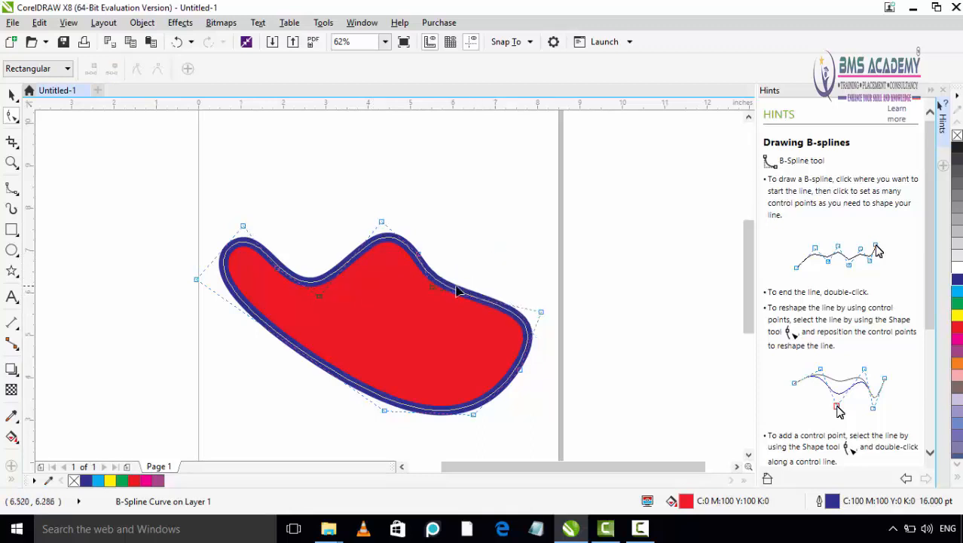
click(433, 293)
key(Delete)
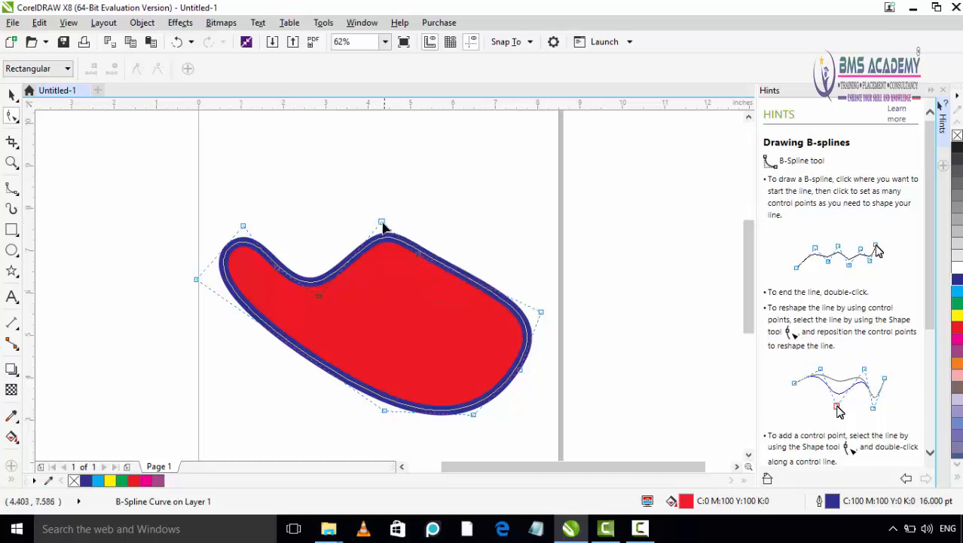
click(382, 223)
key(Delete)
Add a control point on the B-spline's upper edge, raise it into a peak, and pull the control points to its right inward
double_click(363, 283)
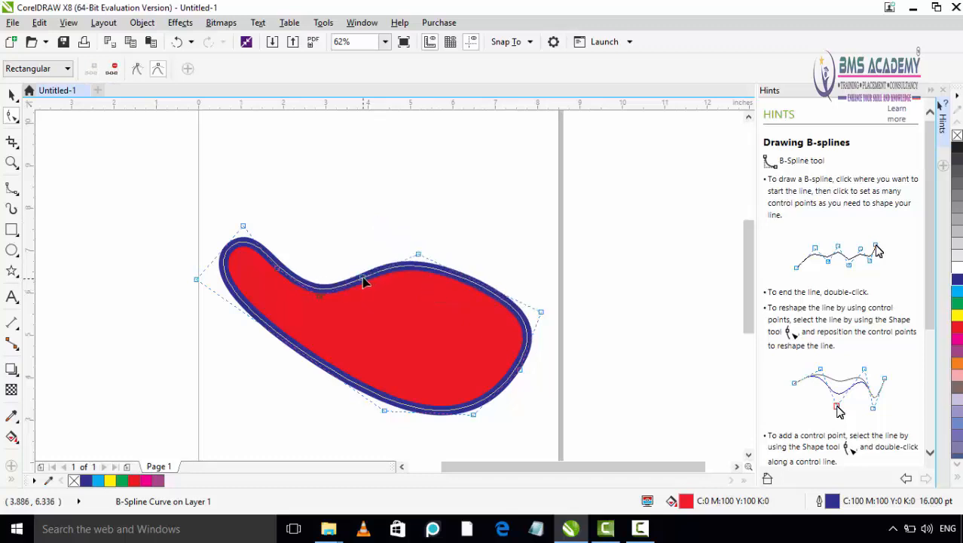
drag(363, 283, 344, 225)
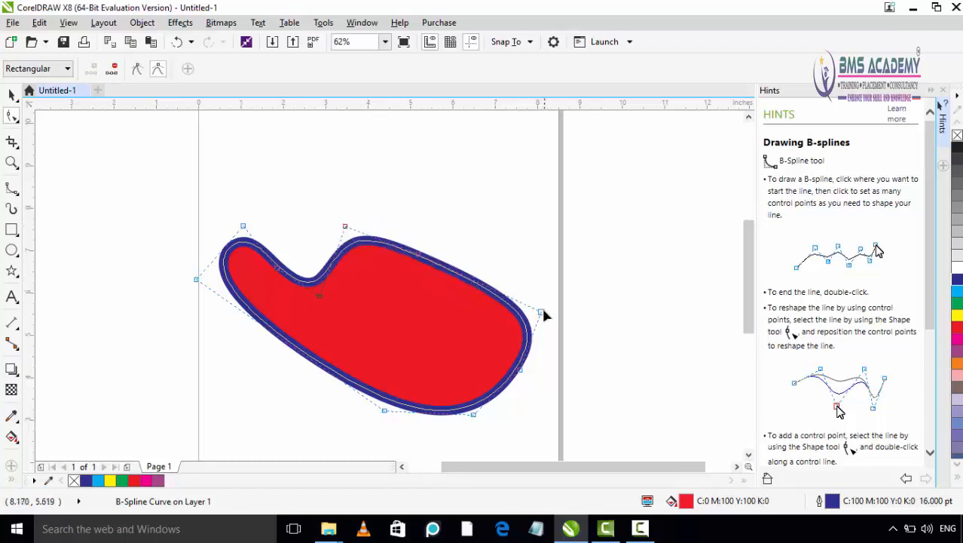
drag(541, 314, 418, 356)
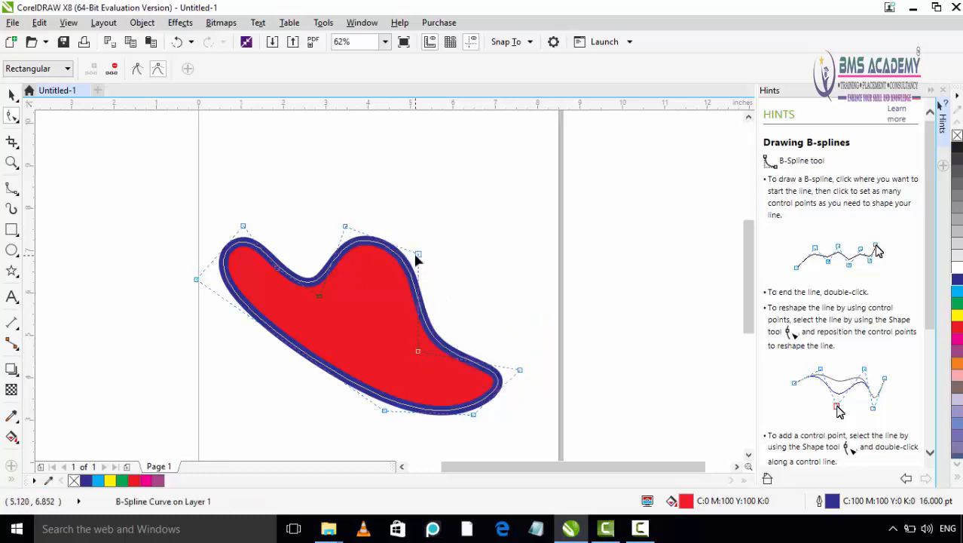
drag(416, 254, 427, 349)
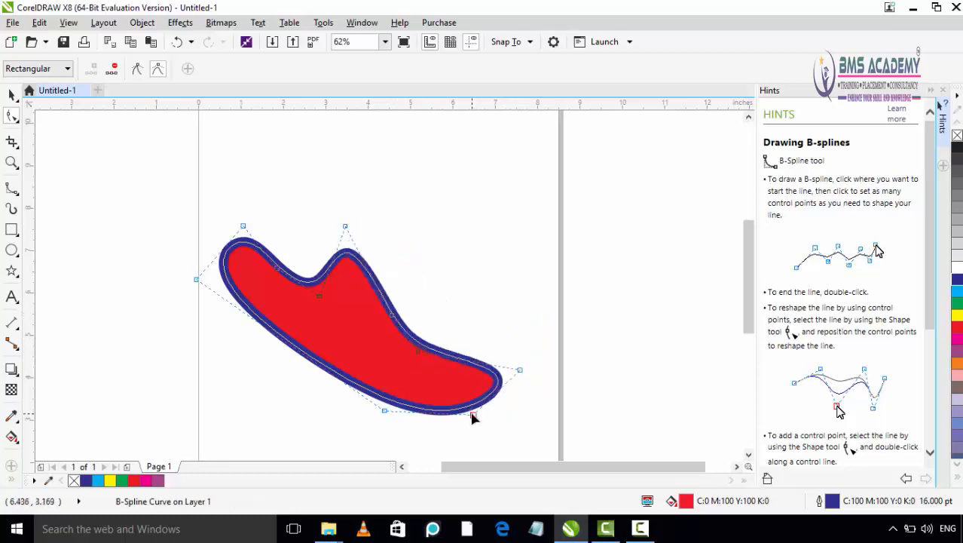
drag(472, 416, 440, 407)
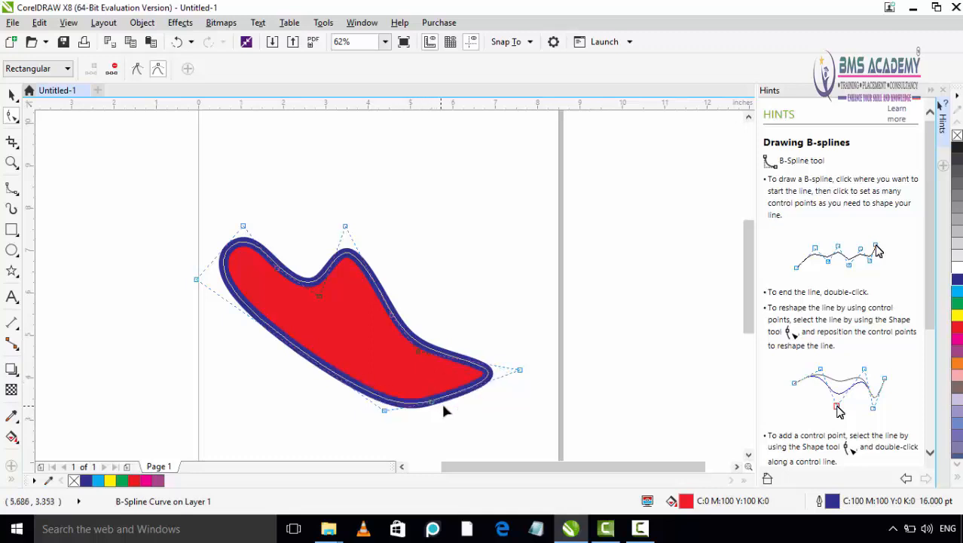
Move the B-spline's inner-right and bottom-right control points downward, and delete the control point forming the upper peak
click(419, 342)
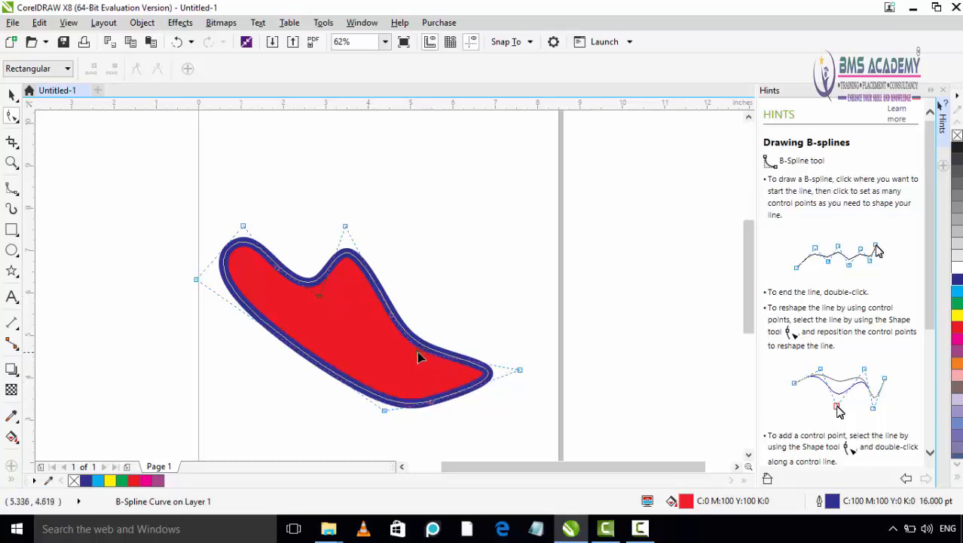
drag(421, 357, 454, 421)
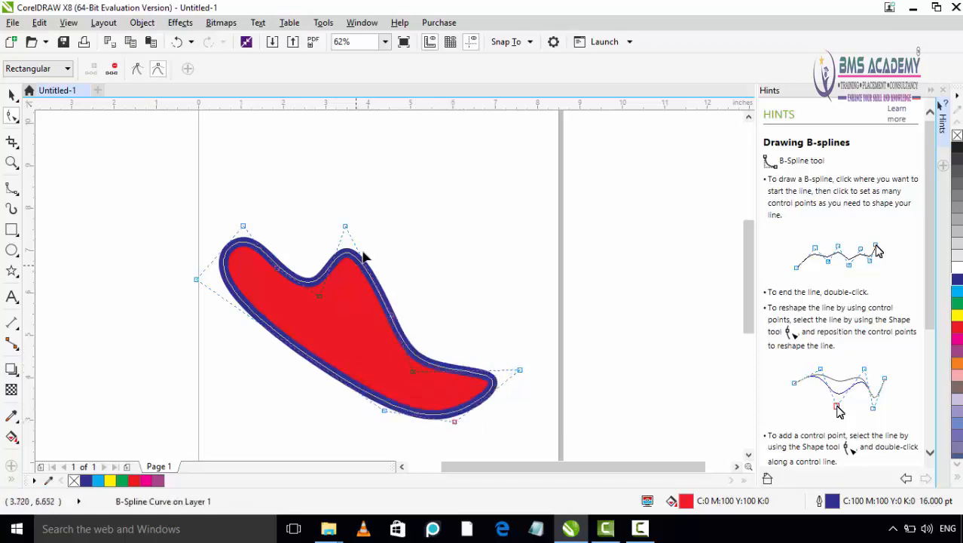
drag(346, 227, 403, 199)
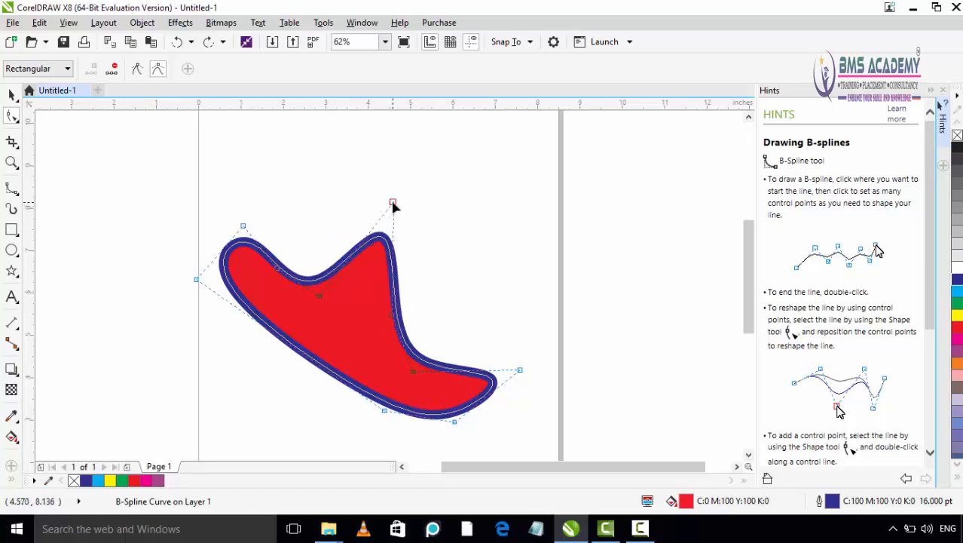
key(Delete)
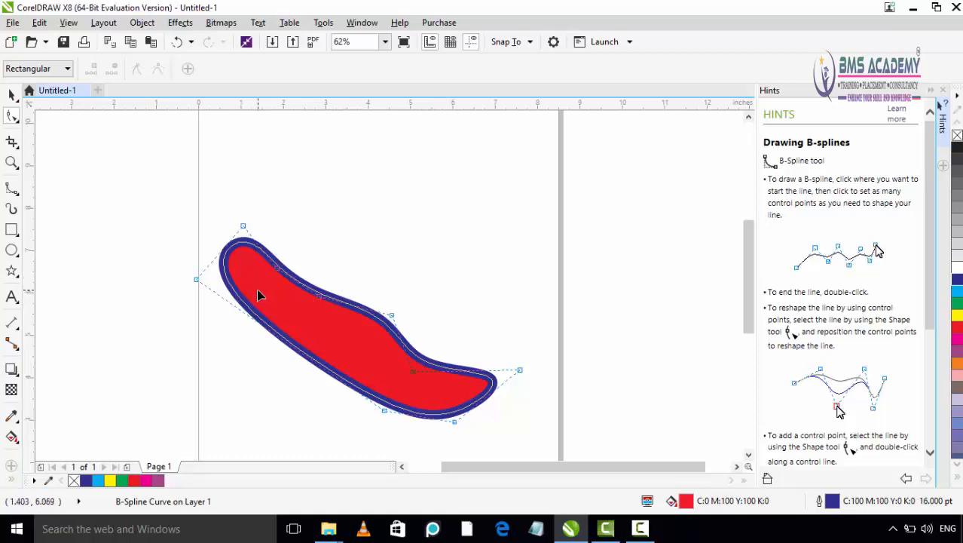
Start a polyline above the B-spline shape with zigzag straight segments running from the page's left side to its right side
click(12, 195)
click(14, 193)
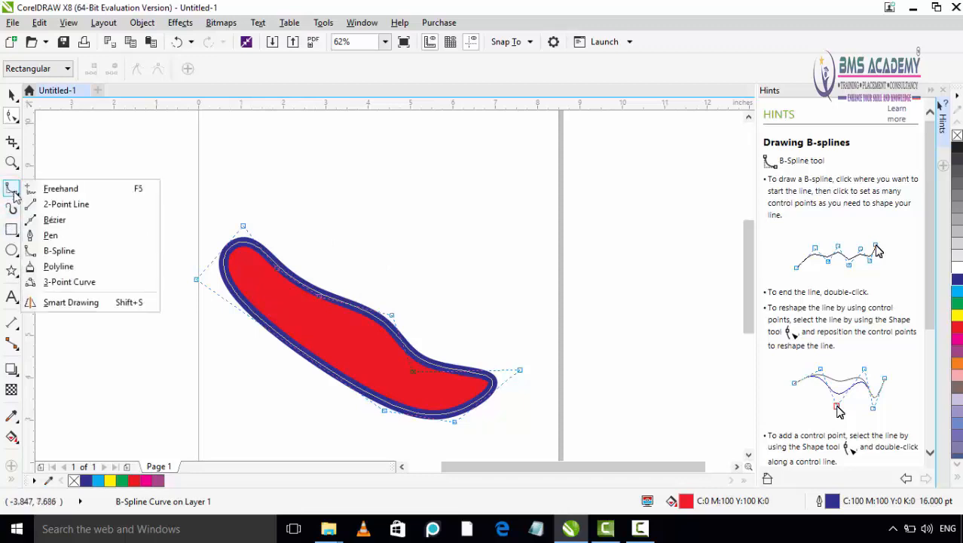
click(14, 195)
click(14, 195)
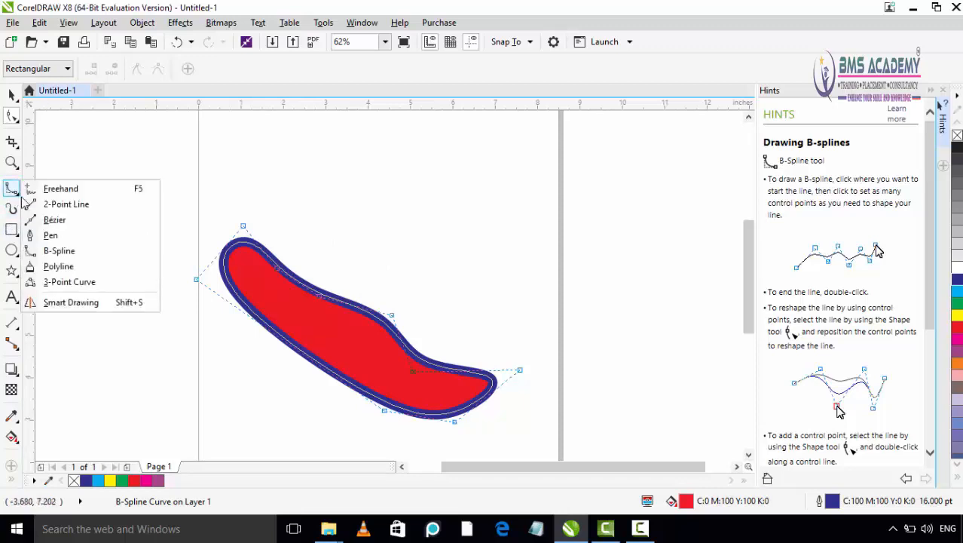
click(60, 268)
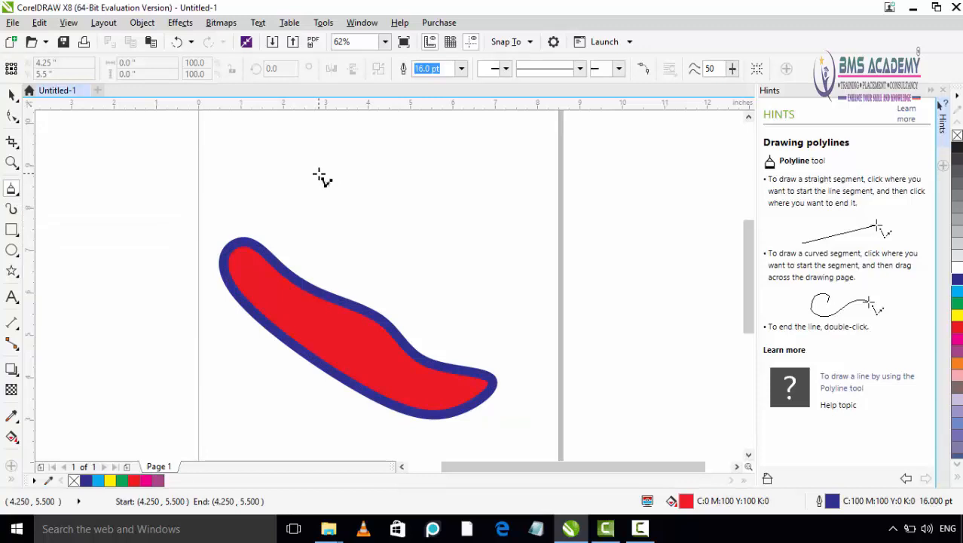
click(215, 180)
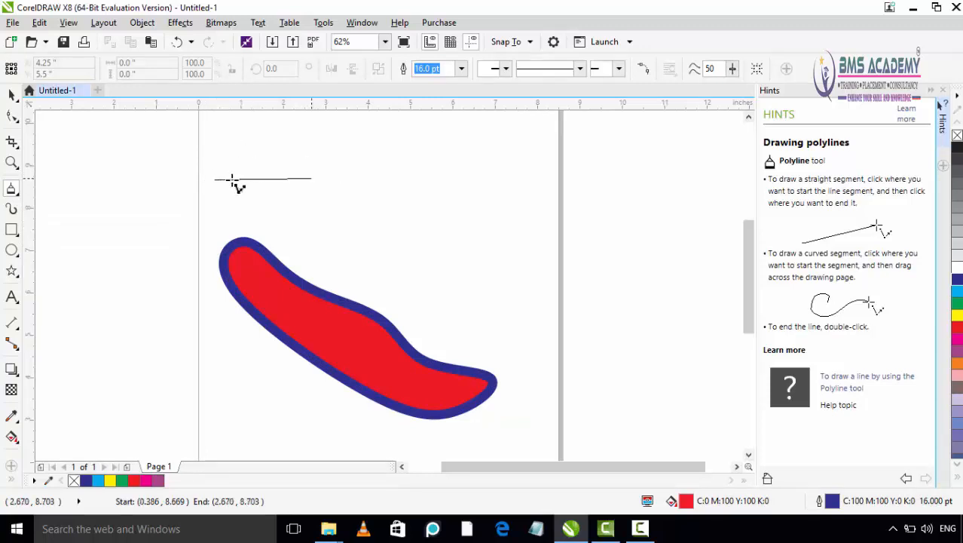
click(301, 137)
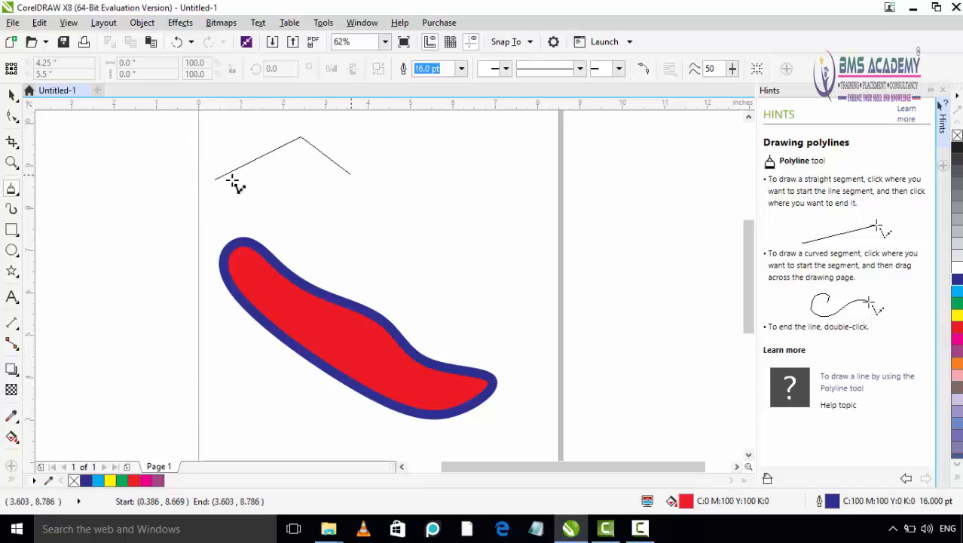
click(352, 174)
click(480, 133)
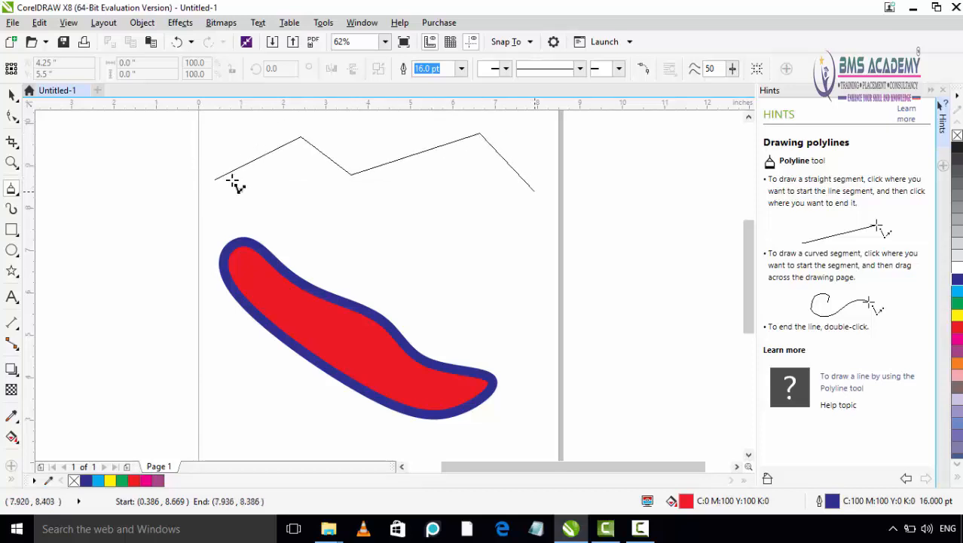
click(531, 194)
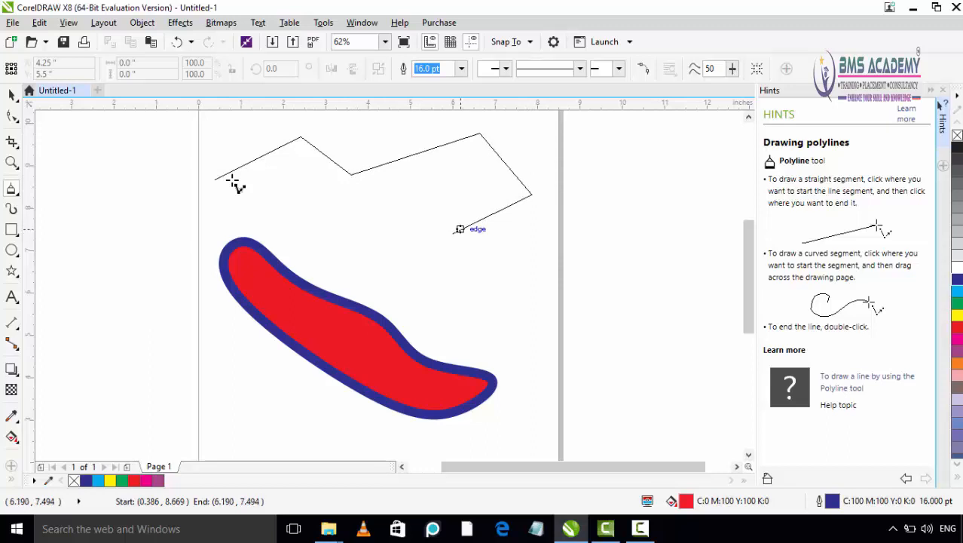
Continue the polyline with freehand curves back to its start point, closing a shape about 7.7 in wide and 4.4 in high
click(454, 233)
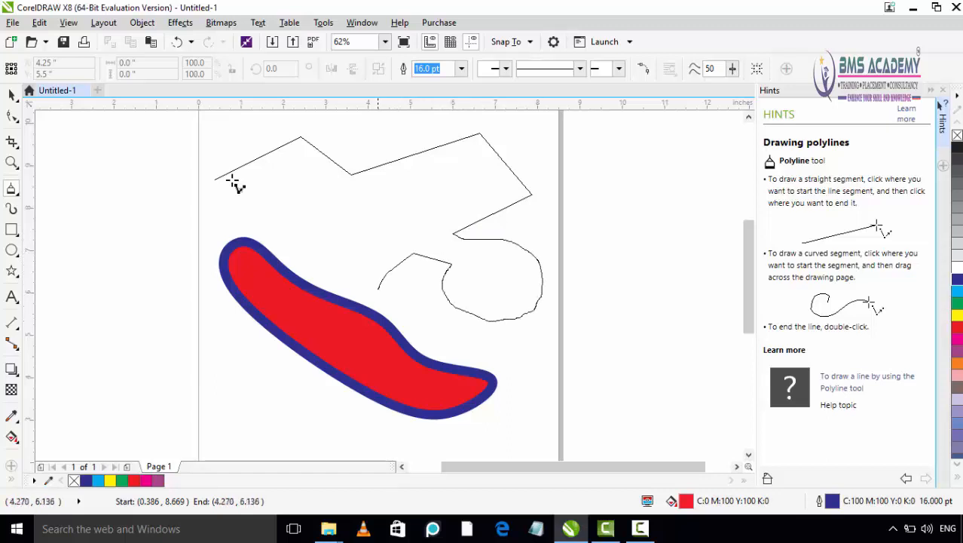
click(357, 237)
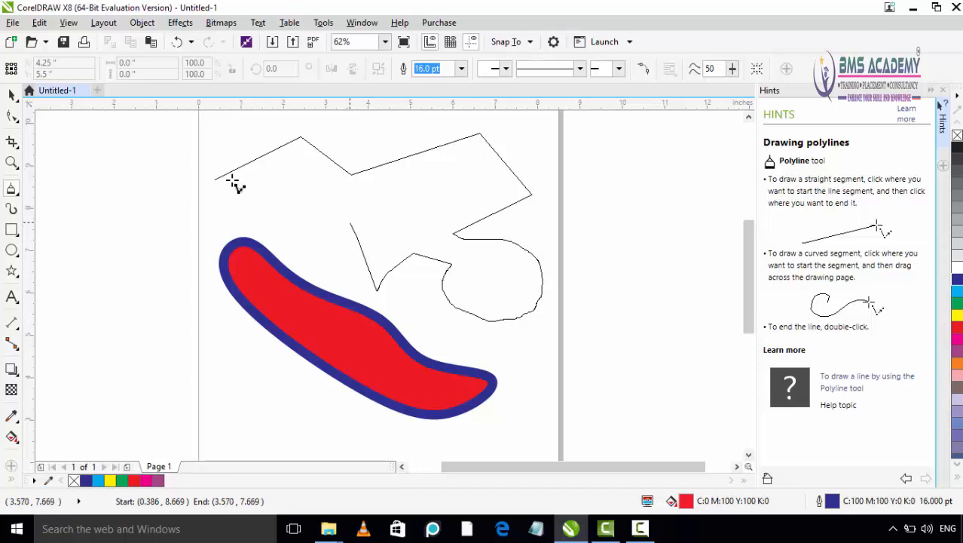
mouse_move(350, 223)
mouse_down()
mouse_move(341, 245)
mouse_move(320, 252)
mouse_move(270, 245)
mouse_move(270, 205)
mouse_move(291, 195)
mouse_move(264, 202)
mouse_move(234, 184)
mouse_up()
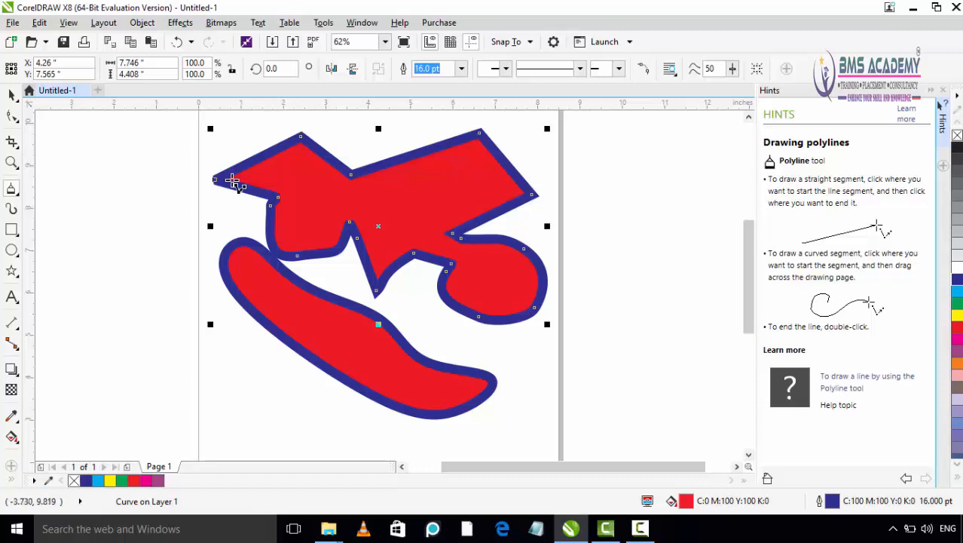
Reshape the polyline shape by moving its right corner node outward past the page edge and lowering its upper-right node
key(F10)
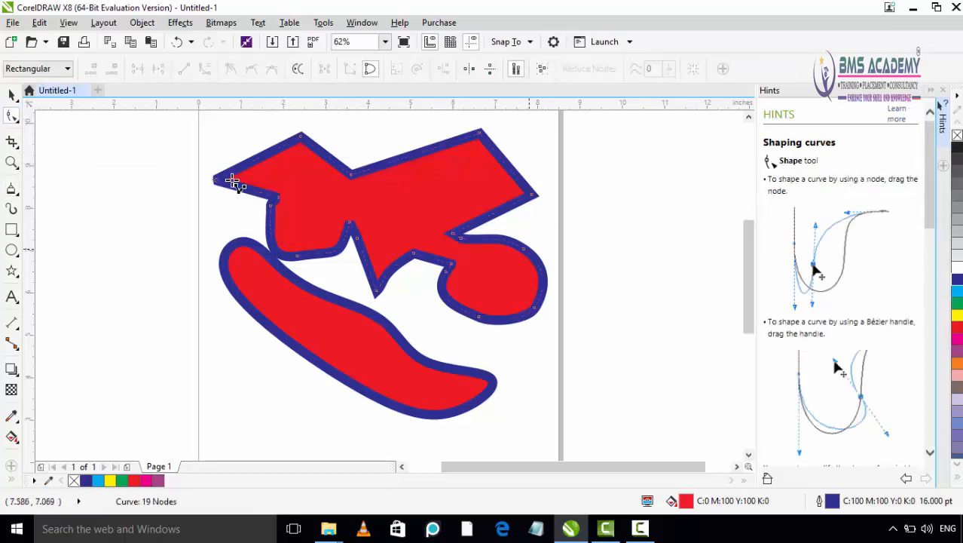
mouse_move(535, 194)
mouse_down()
mouse_move(555, 194)
mouse_move(592, 160)
mouse_move(597, 178)
mouse_up()
drag(479, 134, 478, 166)
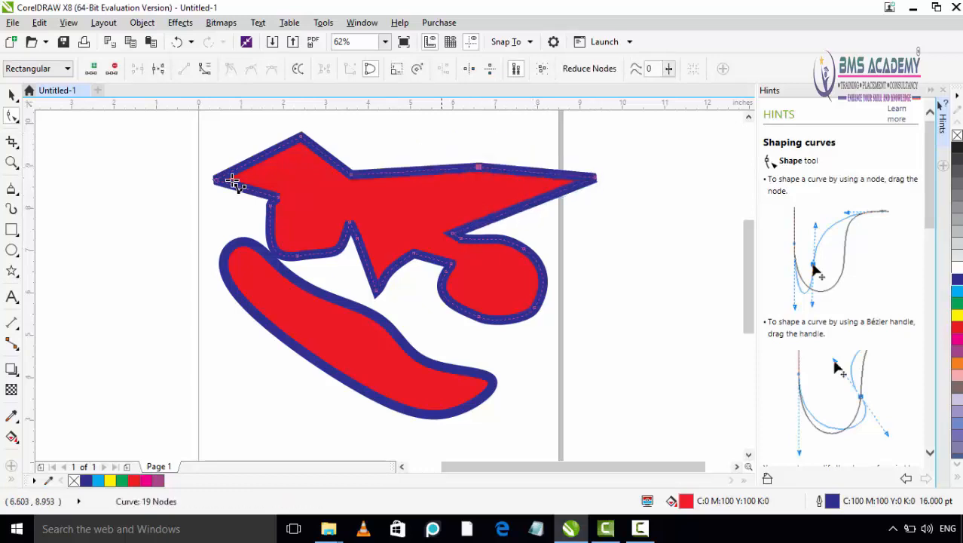
Raise the polyline's upper notch node up and to the right to flatten the top edge, and move the left corner node slightly outward
drag(350, 175, 374, 140)
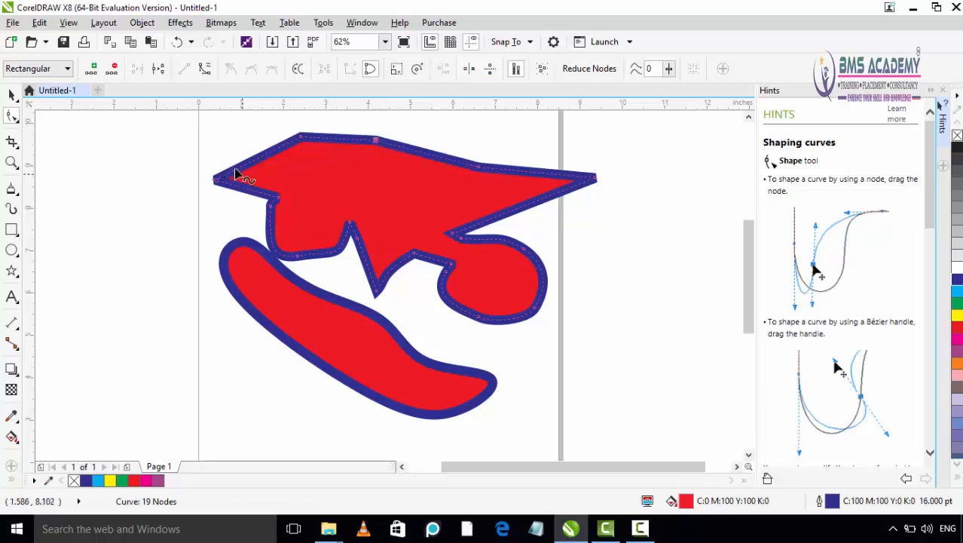
mouse_move(217, 179)
mouse_down()
mouse_move(271, 190)
mouse_move(208, 178)
mouse_up()
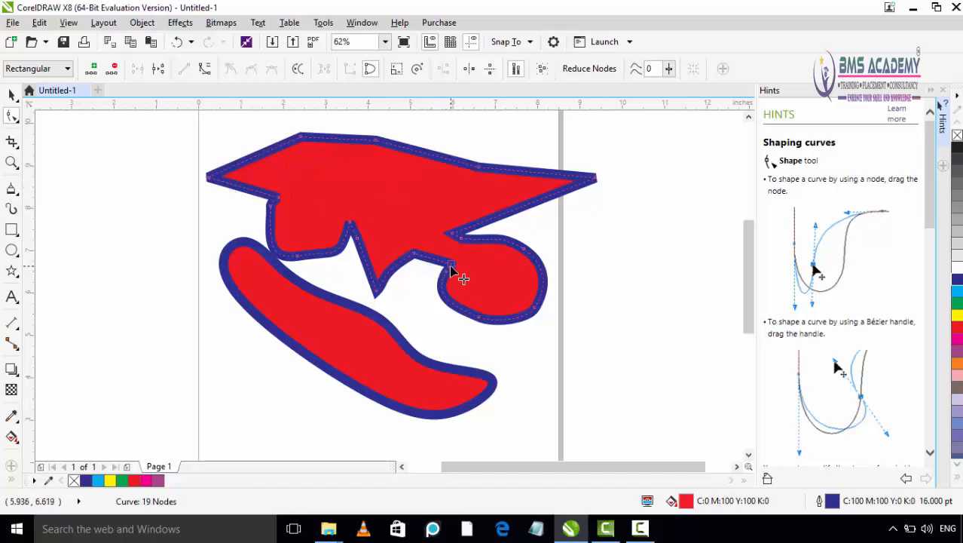
Delete the polyline's node at the round lobe's lower neck, the two nodes in the right notch, the right tip node, and the lobe's upper-right node
drag(451, 266, 450, 266)
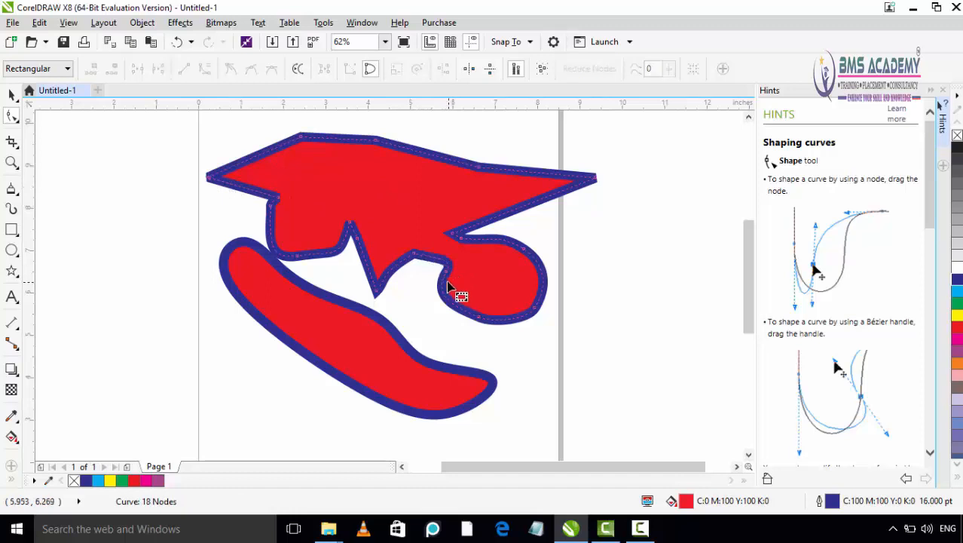
click(458, 240)
key(Delete)
click(462, 236)
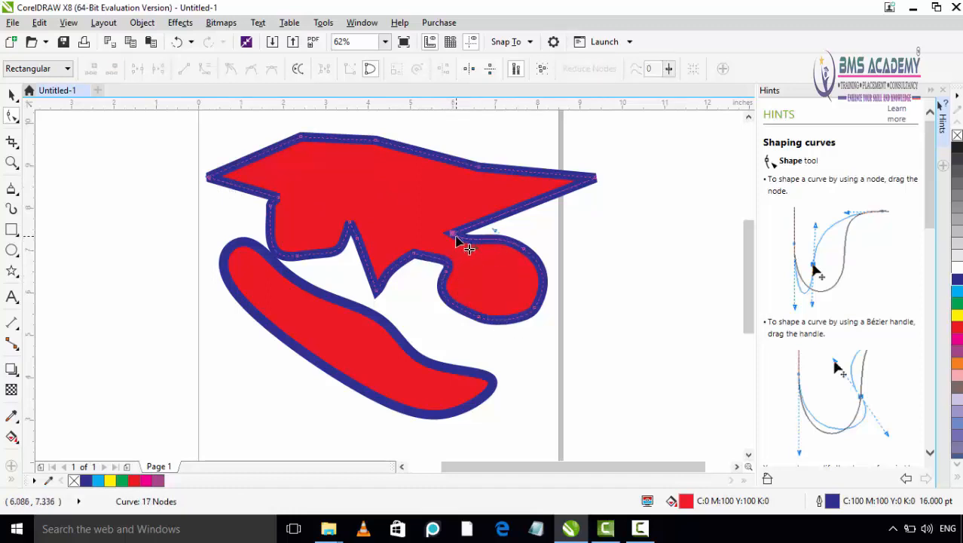
key(Delete)
click(594, 182)
key(Delete)
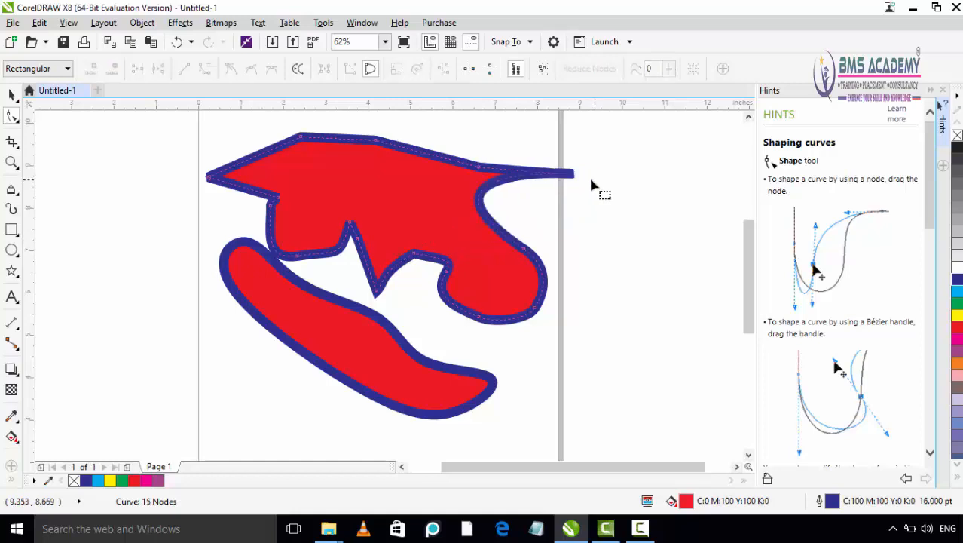
click(525, 254)
key(Delete)
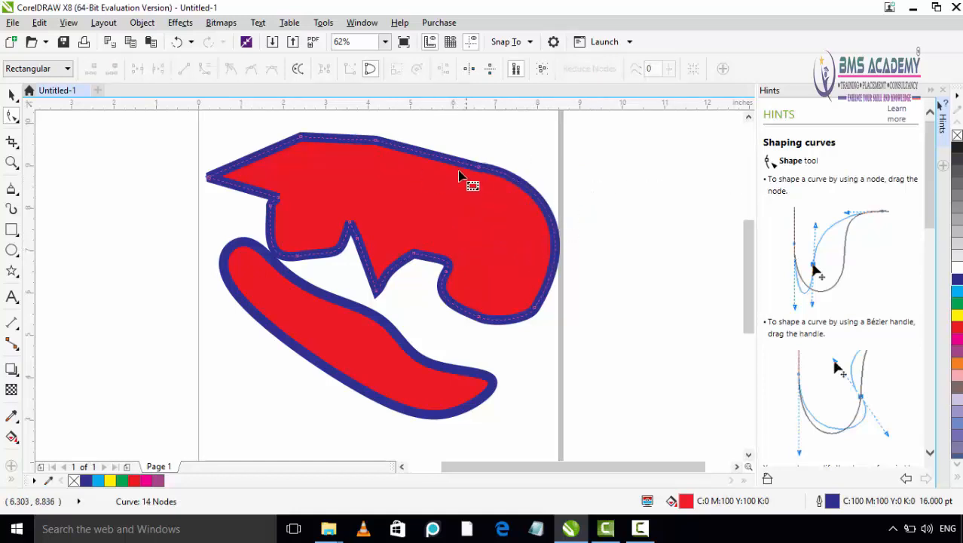
Add a node on the polyline's upper-left edge and another on its upper-right edge, pulling each one outward and upward into a corner
double_click(260, 155)
drag(260, 156, 246, 127)
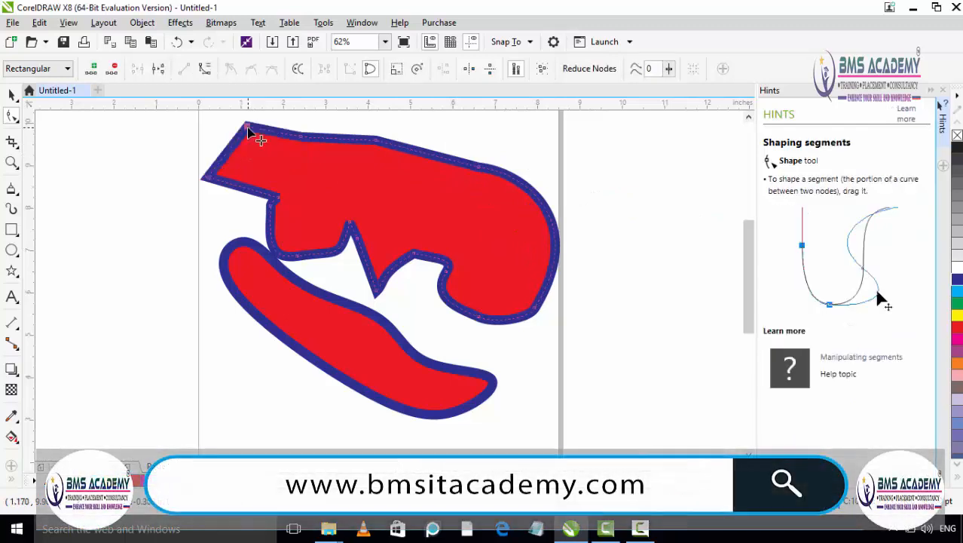
double_click(439, 156)
drag(439, 157, 462, 123)
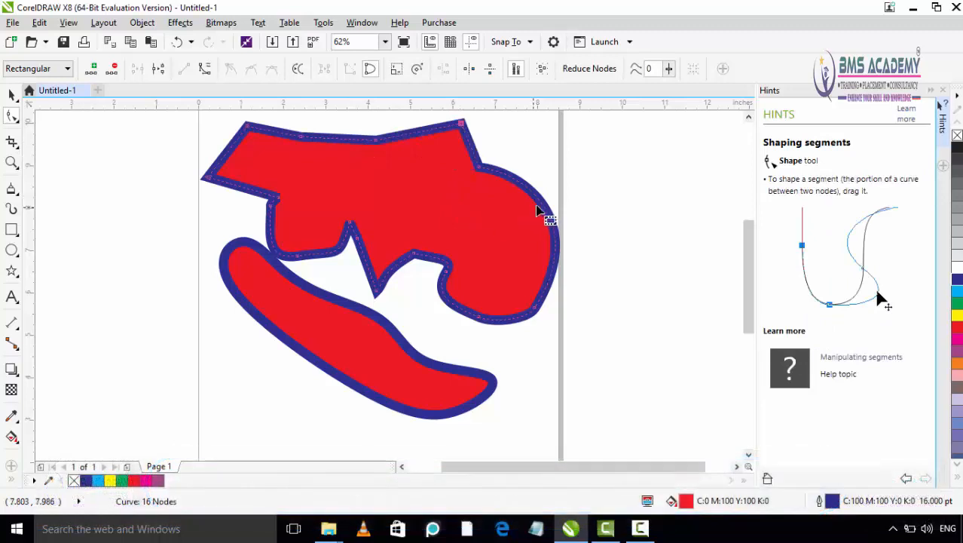